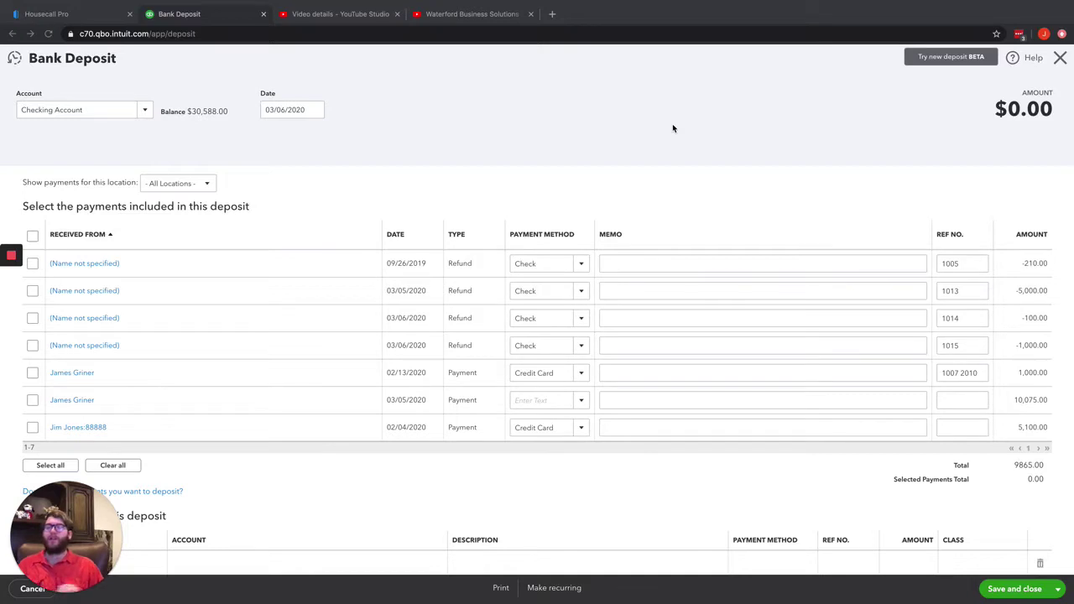
{"action": "scroll", "coordinate": [548, 161], "scroll_direction": "down", "scroll_amount": 1}
{"action": "scroll", "coordinate": [529, 160], "scroll_direction": "up", "scroll_amount": 1}
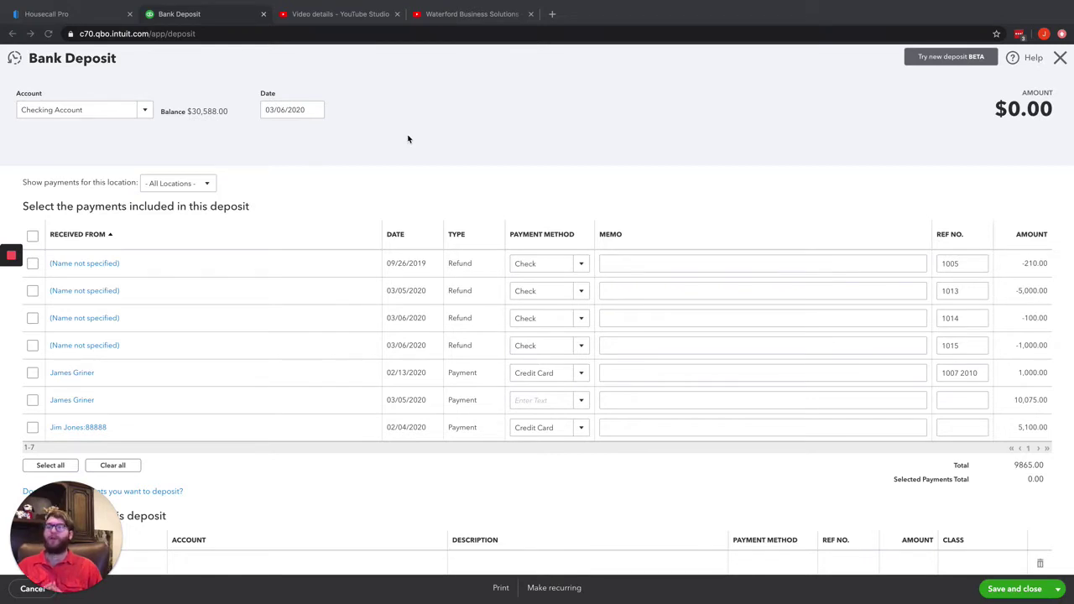
{"action": "left_click", "coordinate": [54, 14]}
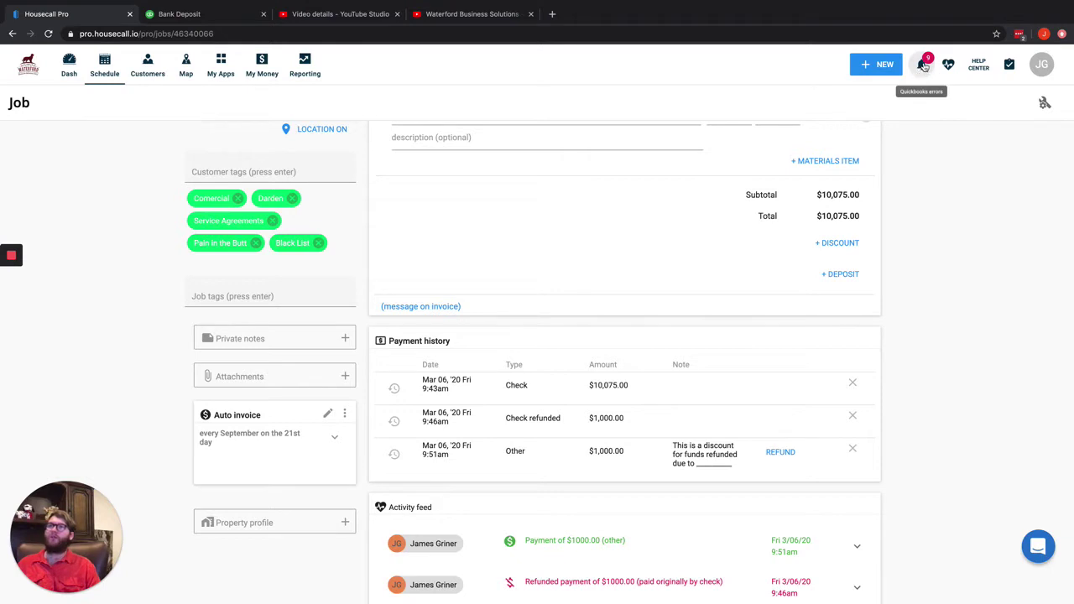
{"action": "left_click", "coordinate": [224, 21]}
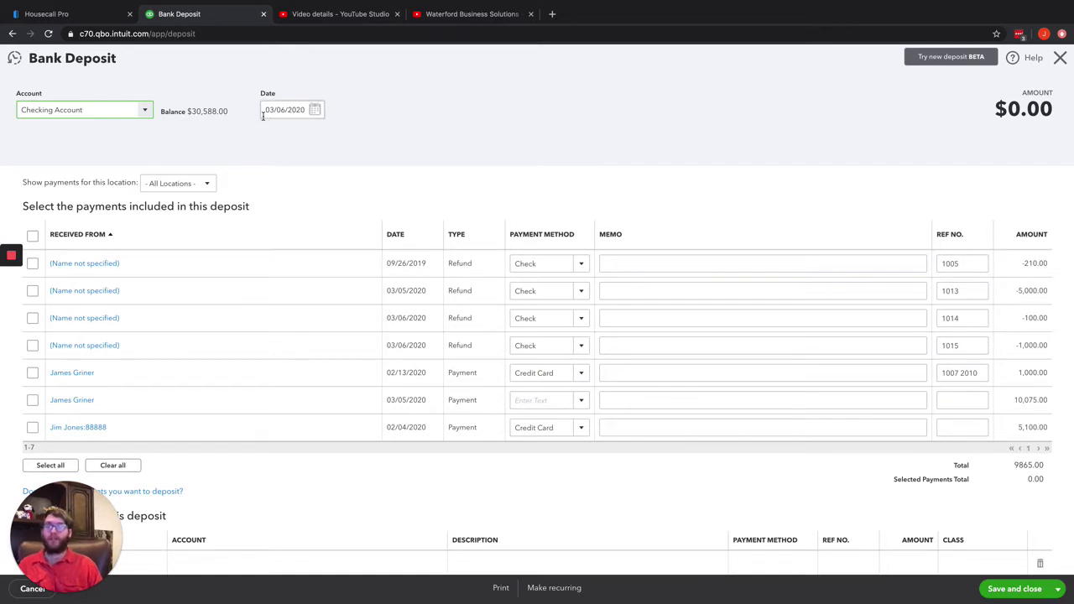
Include the 5,100.00 credit card payment dated 02/04/2020 in the bank deposit
{"action": "scroll", "coordinate": [388, 140], "scroll_direction": "down", "scroll_amount": 1}
{"action": "scroll", "coordinate": [389, 140], "scroll_direction": "up", "scroll_amount": 1}
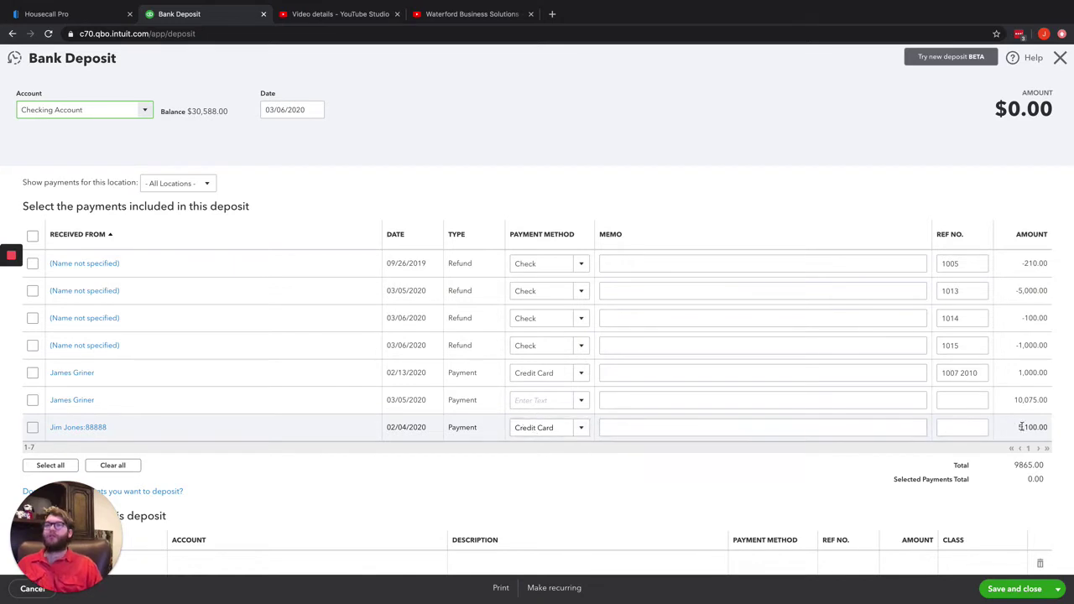
{"action": "left_click", "coordinate": [32, 428]}
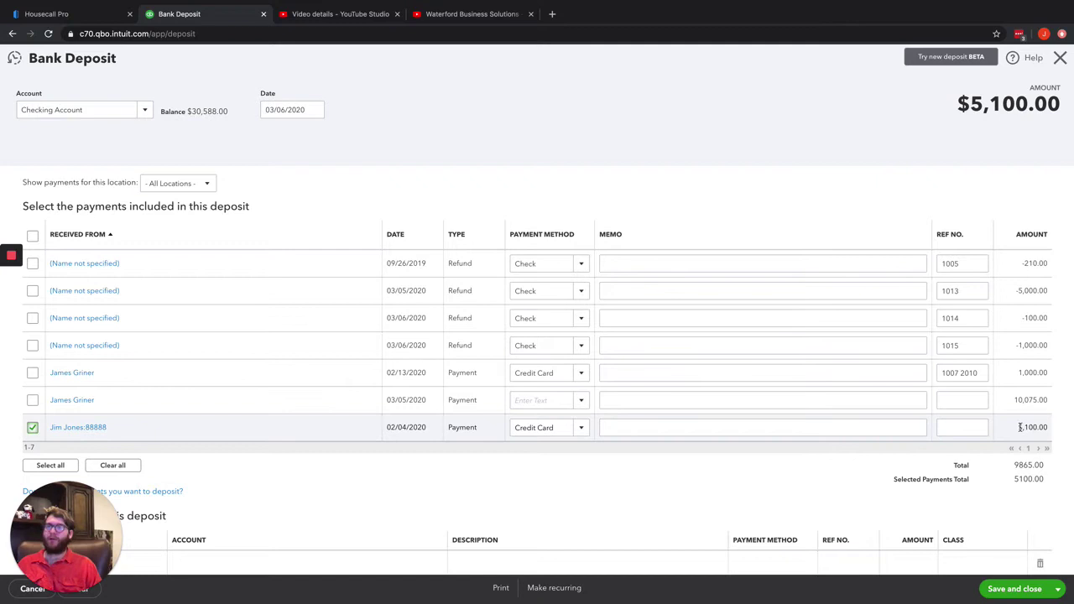
Switch to Housecall Pro and examine the pending transactions and payouts on the My Money page against the selected deposit payment
{"action": "left_click", "coordinate": [59, 14]}
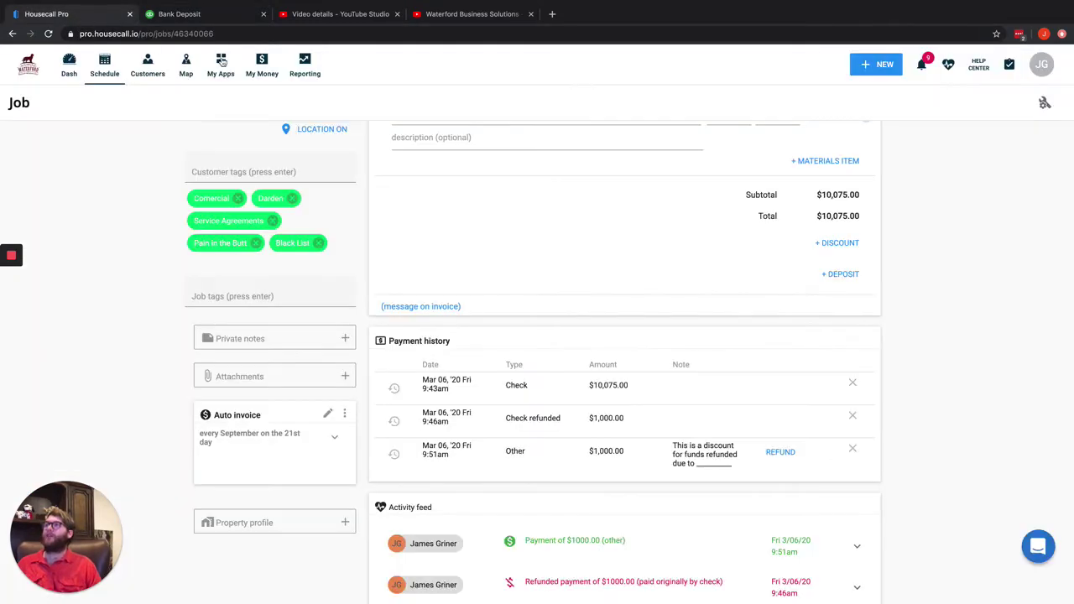
{"action": "left_click", "coordinate": [260, 67]}
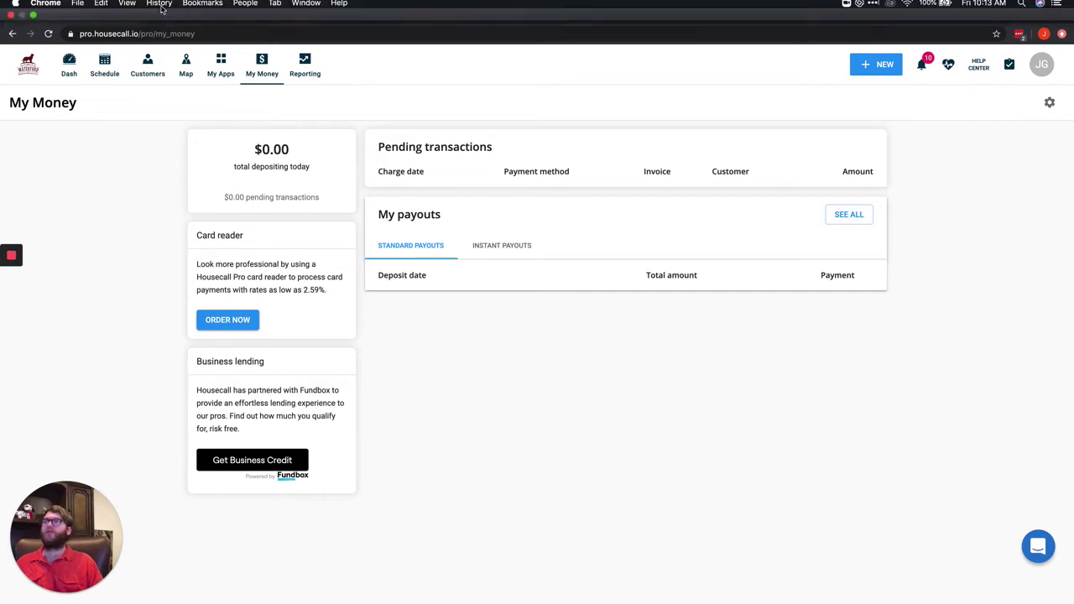
{"action": "left_click", "coordinate": [187, 42]}
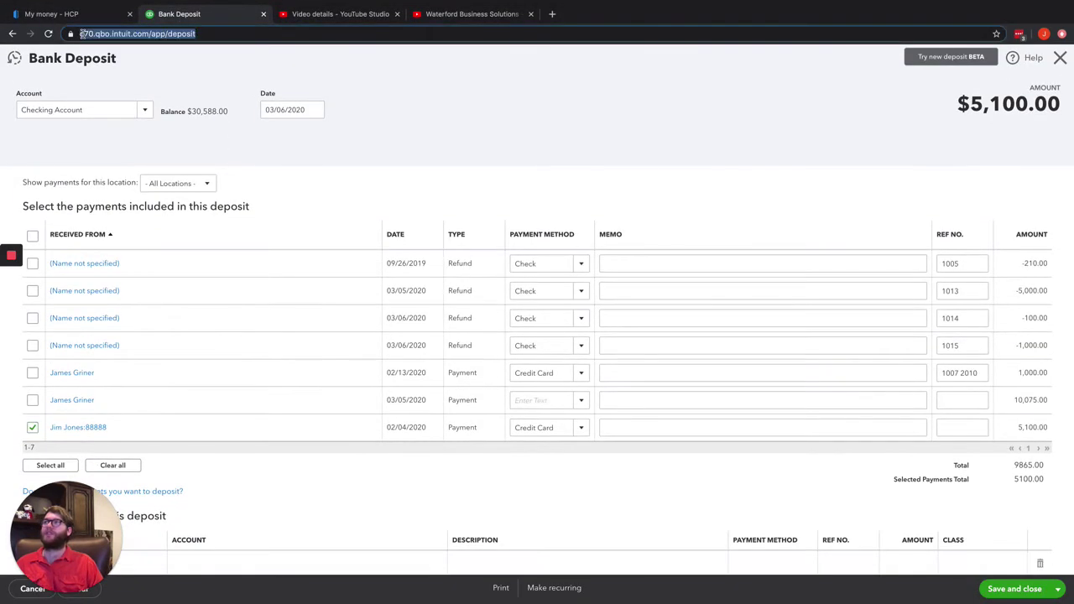
{"action": "left_click", "coordinate": [80, 15]}
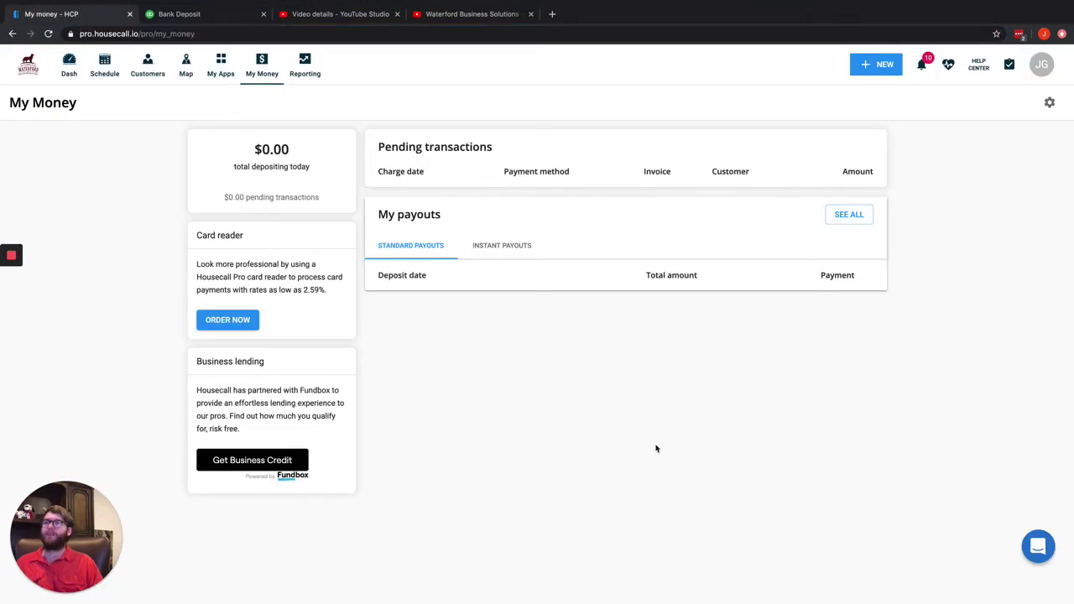
{"action": "scroll", "coordinate": [585, 426], "scroll_direction": "down", "scroll_amount": 1}
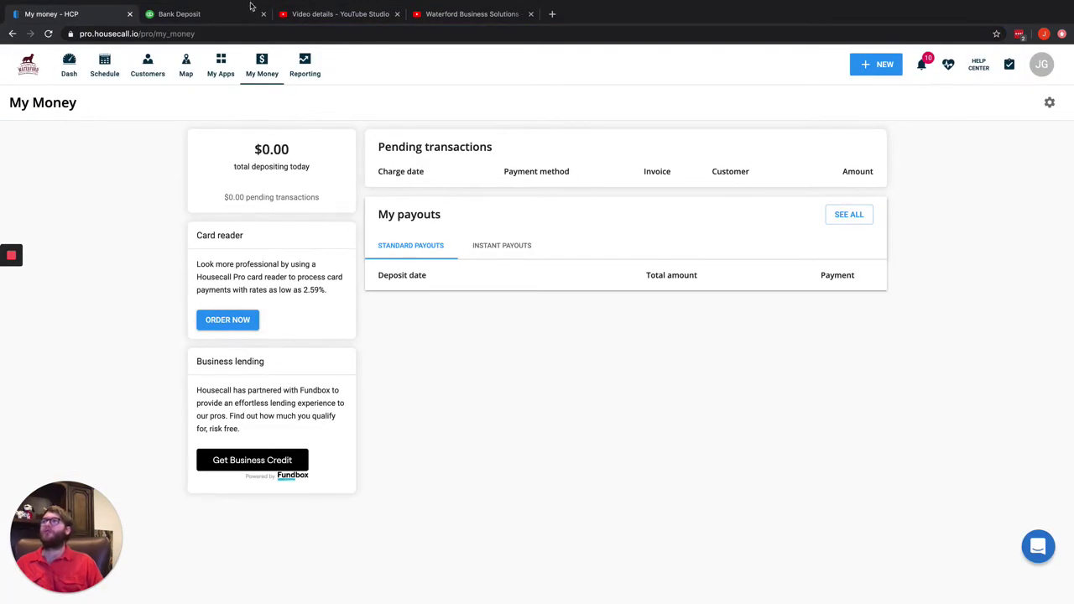
{"action": "left_click", "coordinate": [207, 15]}
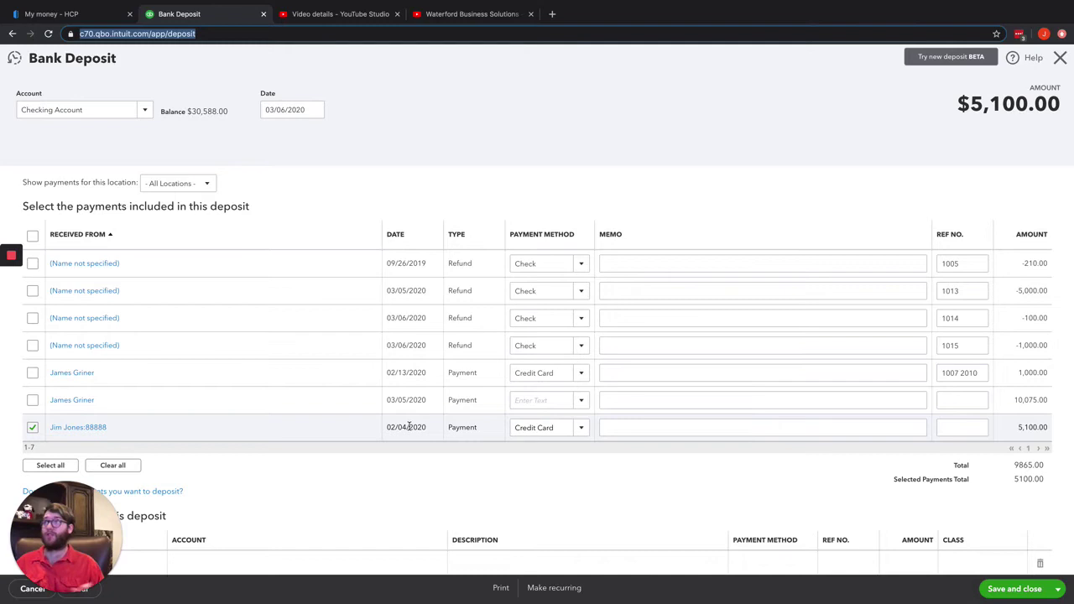
{"action": "left_click", "coordinate": [93, 15]}
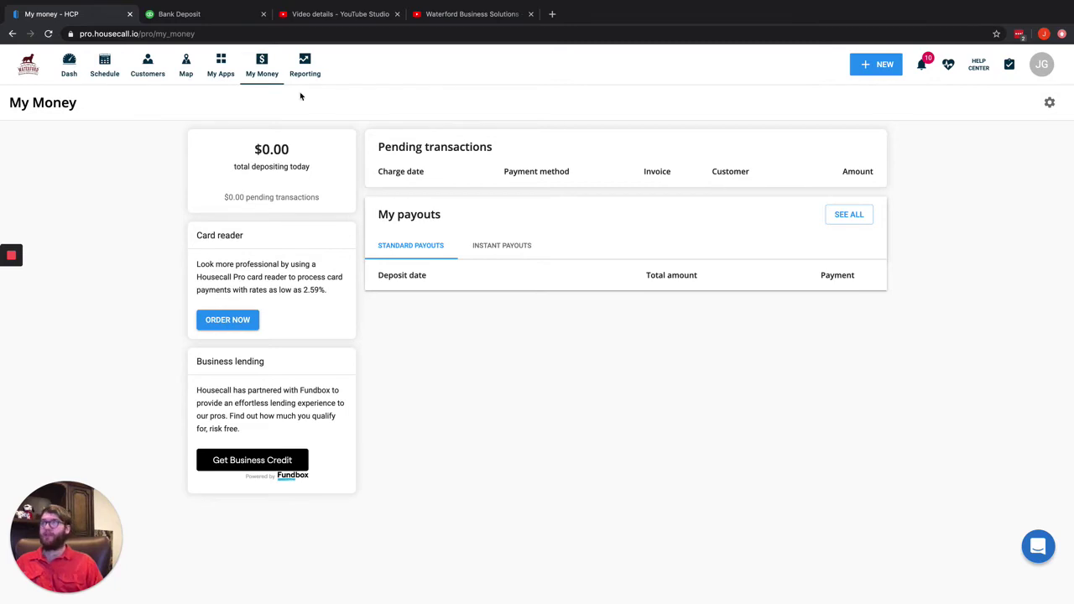
Return to the QuickBooks bank deposit and set its date to 02/06/2020
{"action": "left_click", "coordinate": [191, 15]}
{"action": "left_click", "coordinate": [314, 111]}
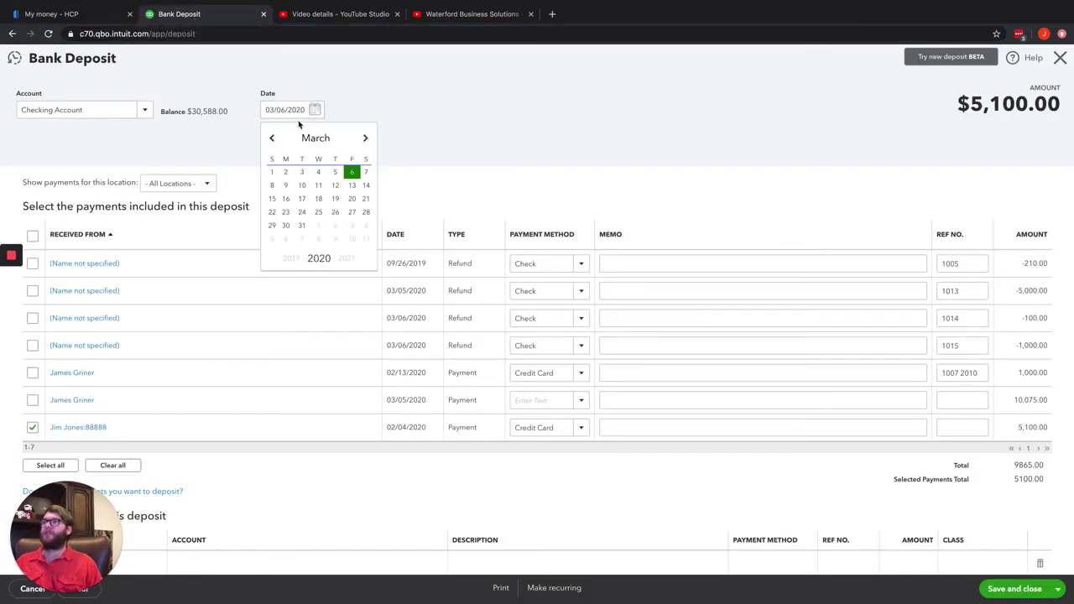
{"action": "left_click", "coordinate": [271, 138]}
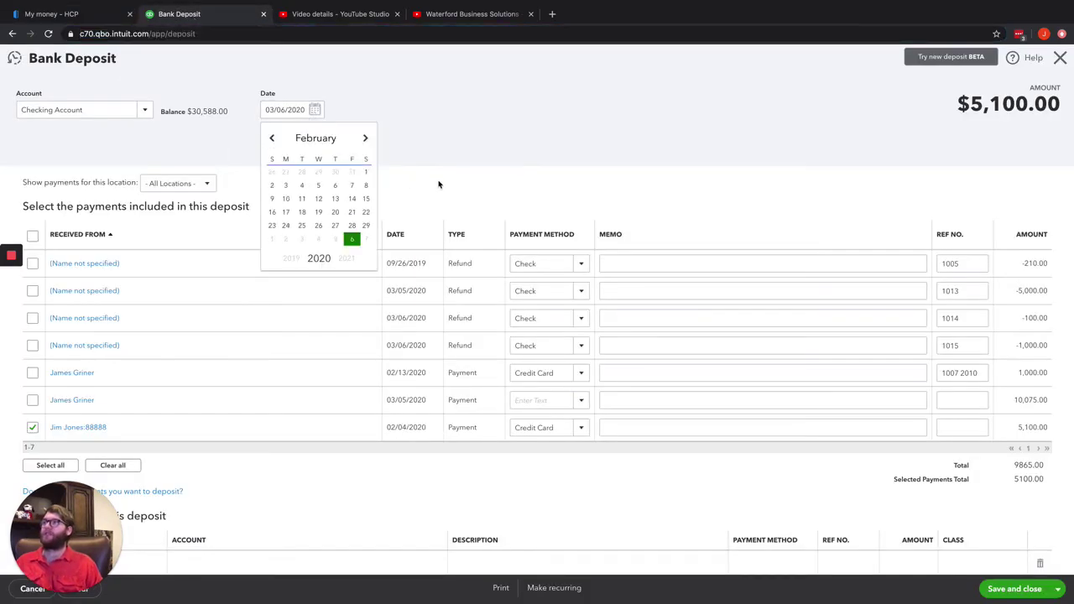
{"action": "left_click", "coordinate": [336, 186]}
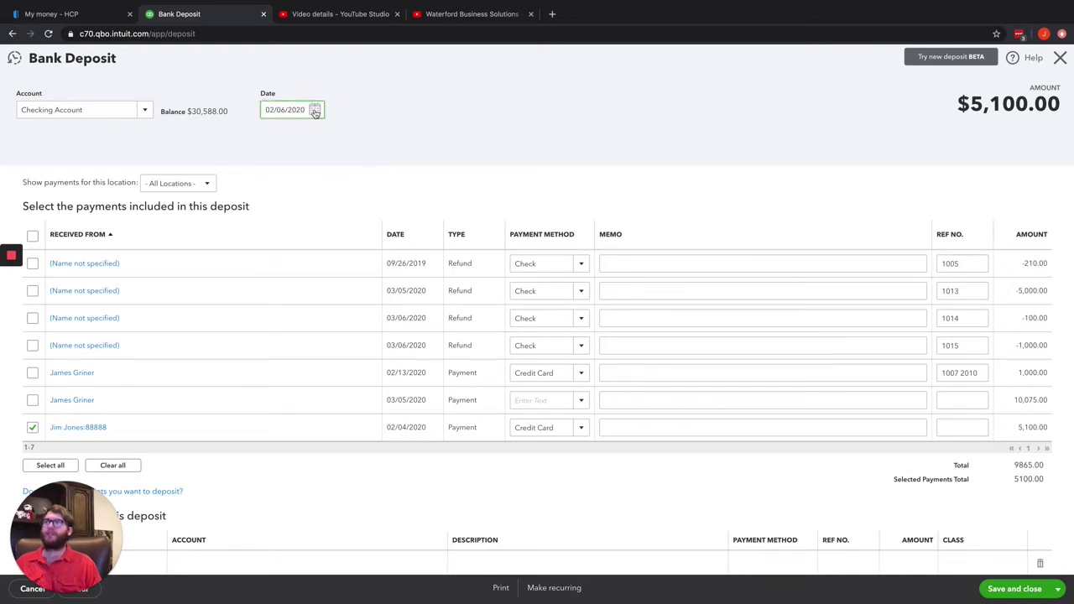
{"action": "left_click_drag", "start_coordinate": [305, 112], "coordinate": [262, 112]}
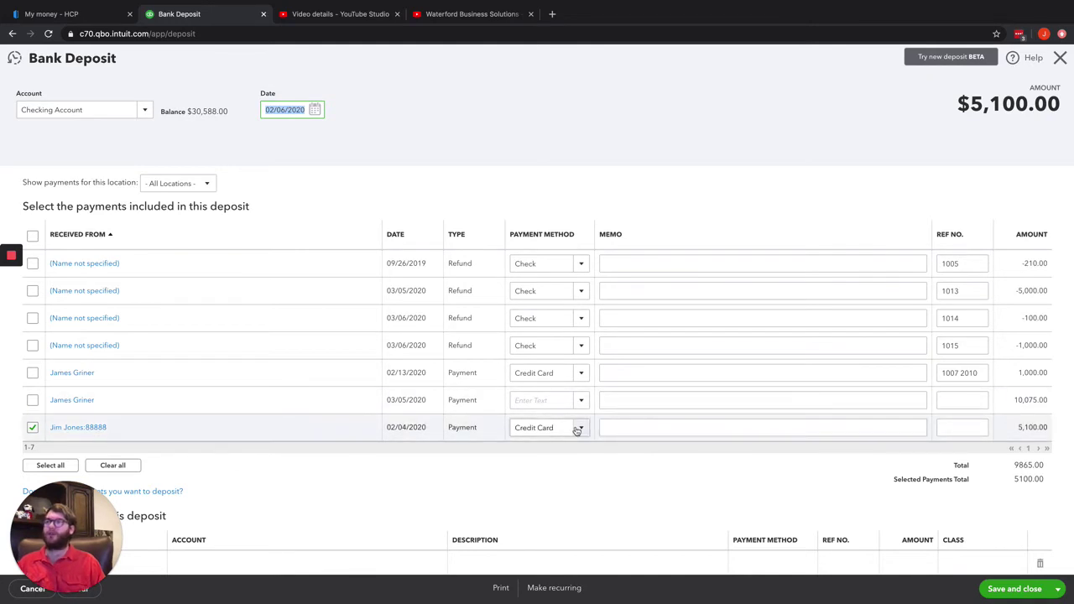
Add a funds line to the deposit received from Housecall Pro, using the account Housecall Pro Credit Processing Fee
{"action": "scroll", "coordinate": [562, 442], "scroll_direction": "down", "scroll_amount": 1}
{"action": "scroll", "coordinate": [561, 441], "scroll_direction": "down", "scroll_amount": 5}
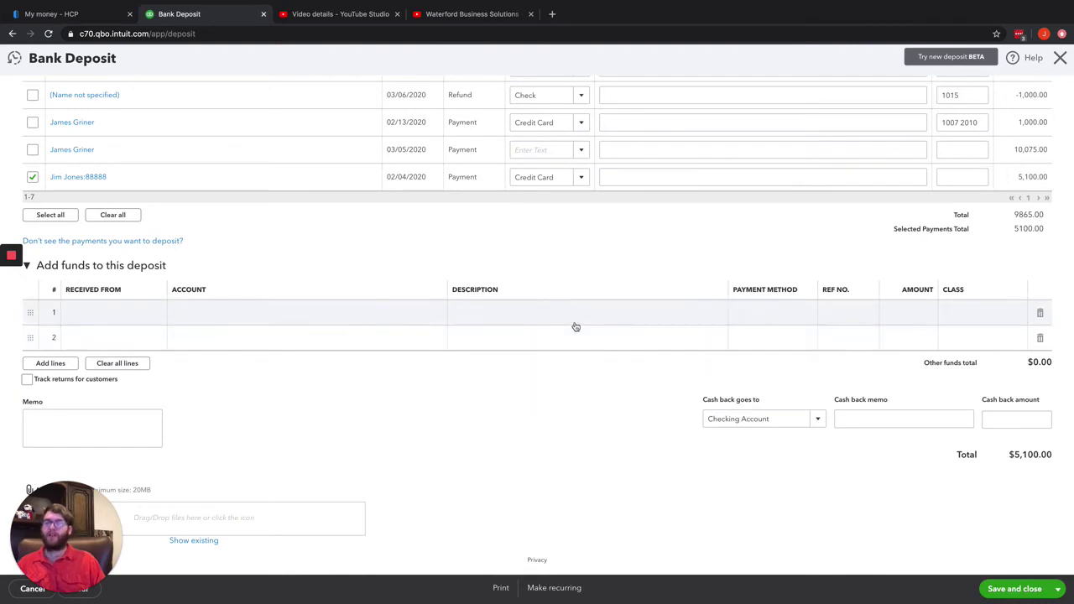
{"action": "left_click", "coordinate": [114, 323]}
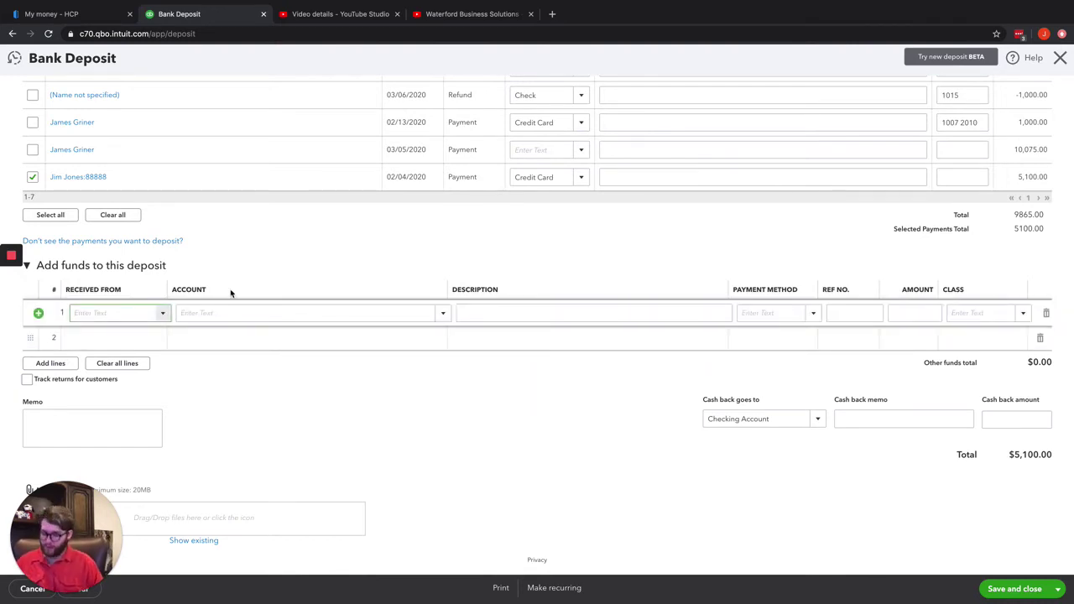
{"action": "type", "text": "Housecall Pro"}
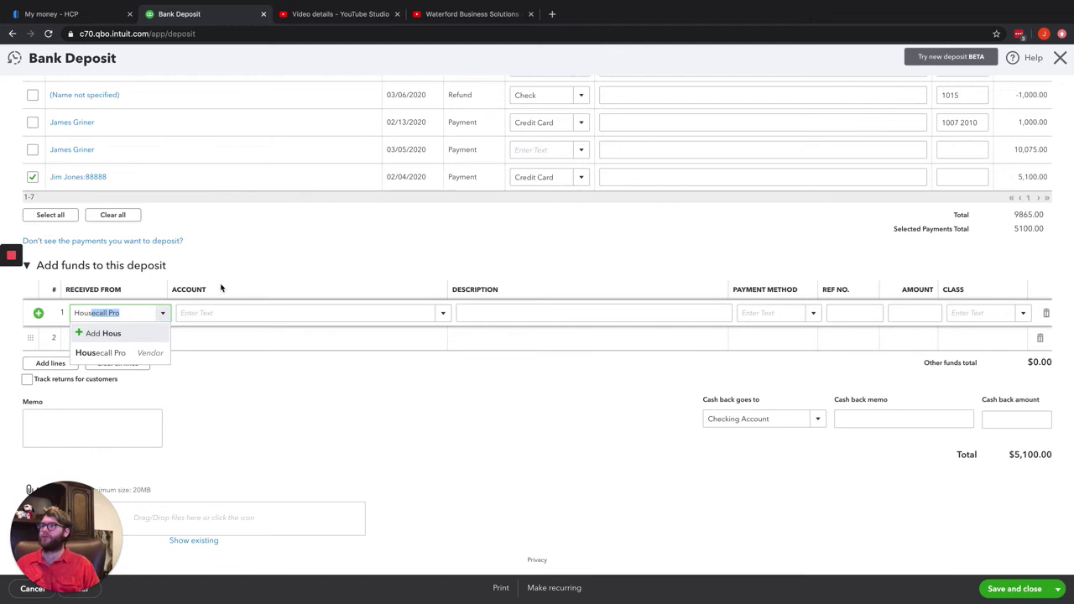
{"action": "left_click", "coordinate": [234, 310]}
{"action": "type", "text": "Housecall Pro Credit Processing Fee"}
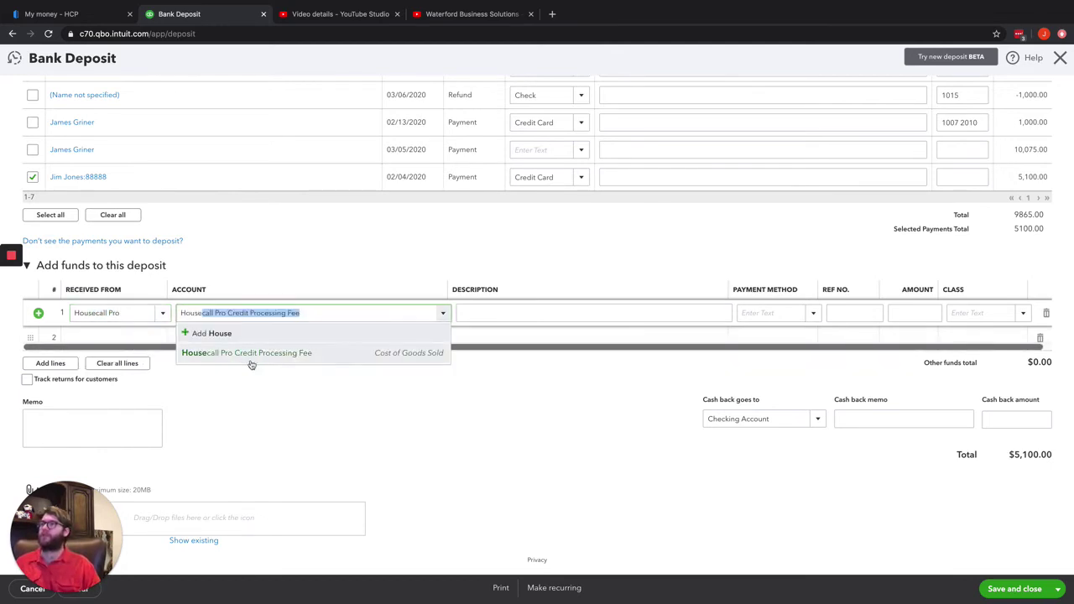
{"action": "left_click", "coordinate": [251, 362]}
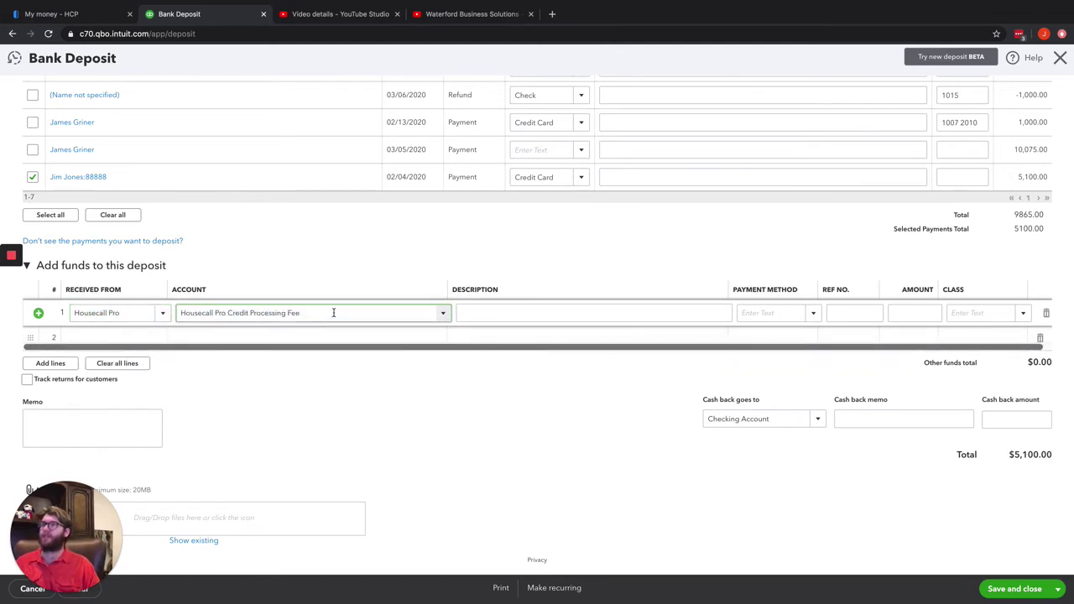
Enter 147.90 as the amount of the Housecall Pro Credit Processing Fee line
{"action": "left_click", "coordinate": [923, 311]}
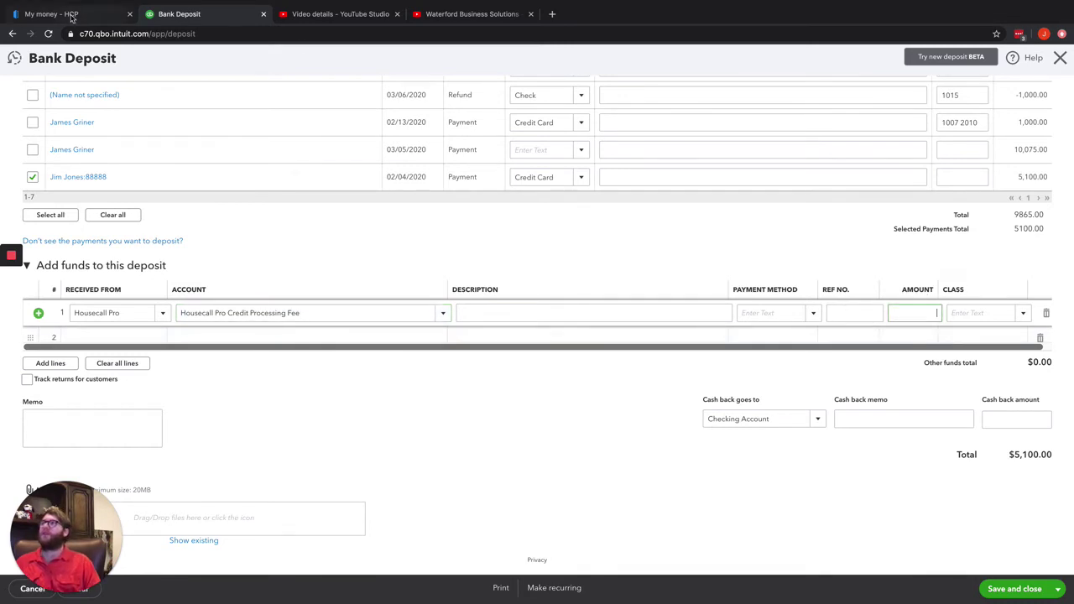
{"action": "left_click", "coordinate": [67, 13]}
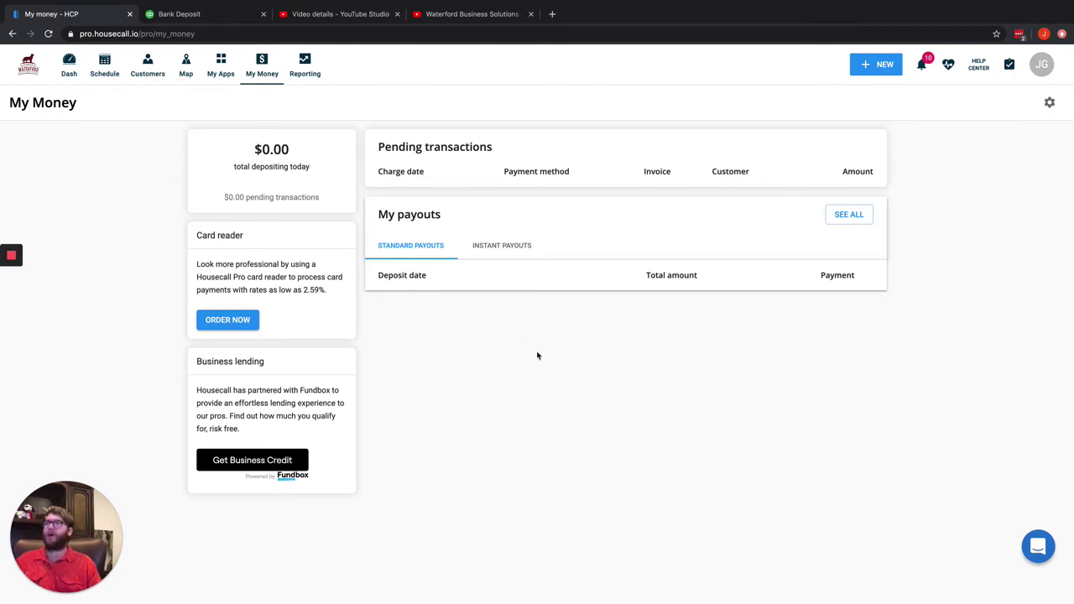
{"action": "left_click", "coordinate": [191, 14]}
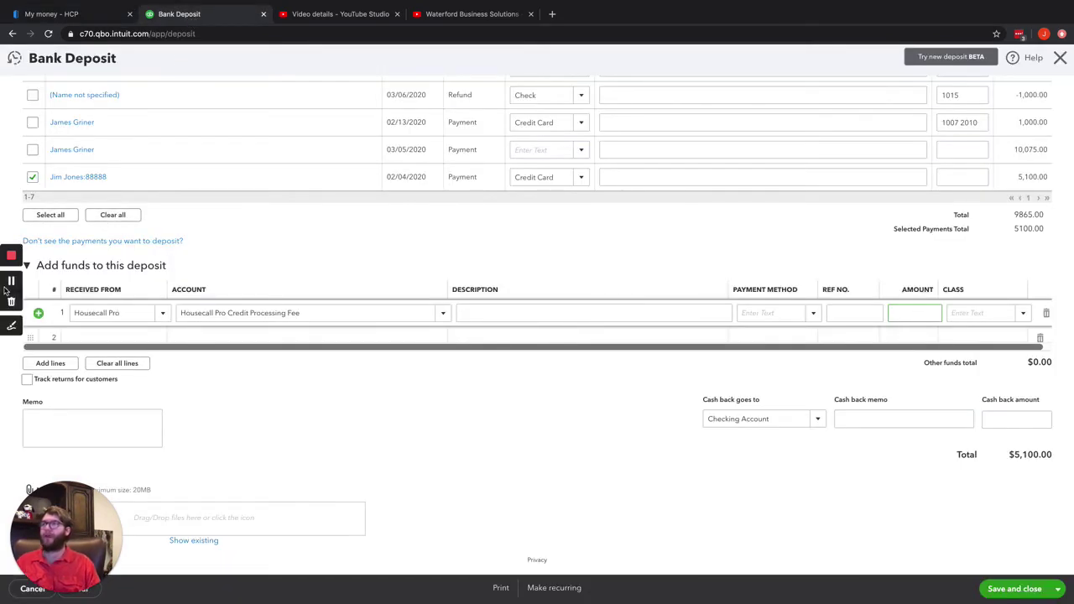
{"action": "left_click", "coordinate": [13, 286]}
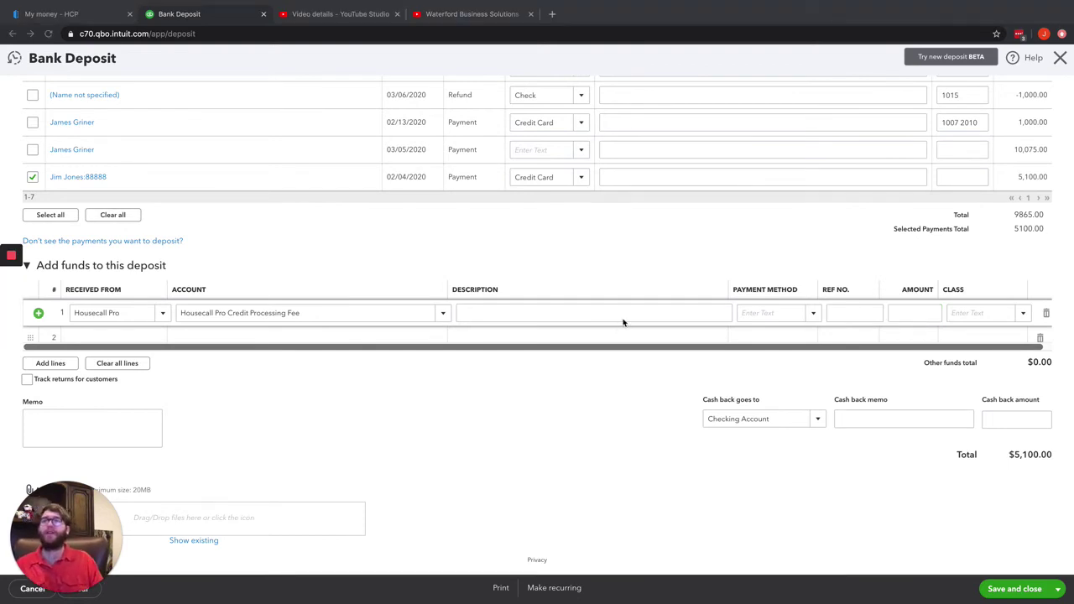
{"action": "left_click", "coordinate": [908, 317]}
{"action": "scroll", "coordinate": [923, 285], "scroll_direction": "up", "scroll_amount": 1}
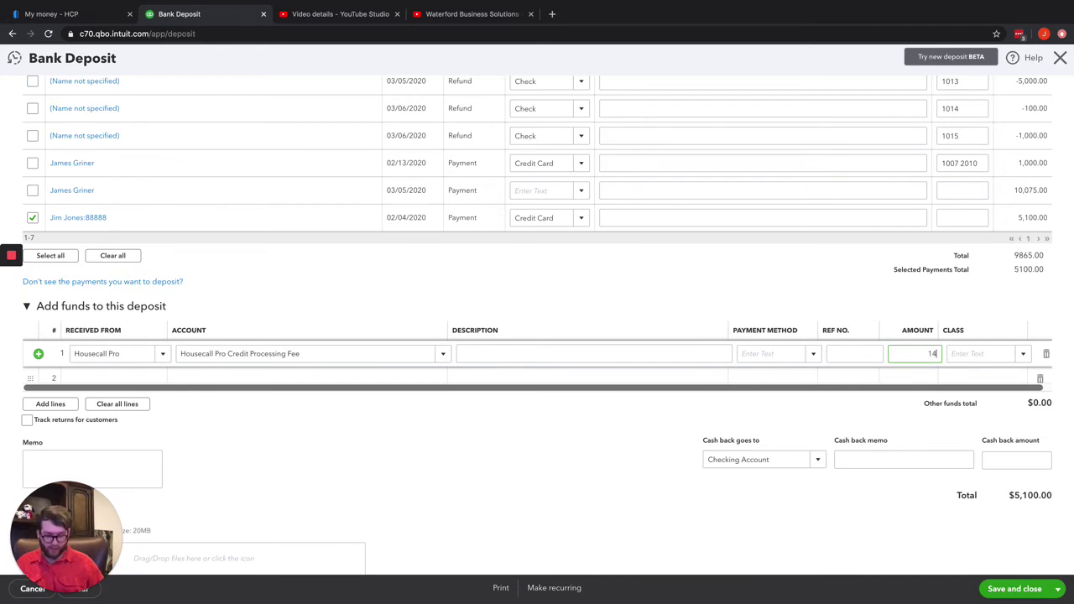
{"action": "type", "text": "147.90"}
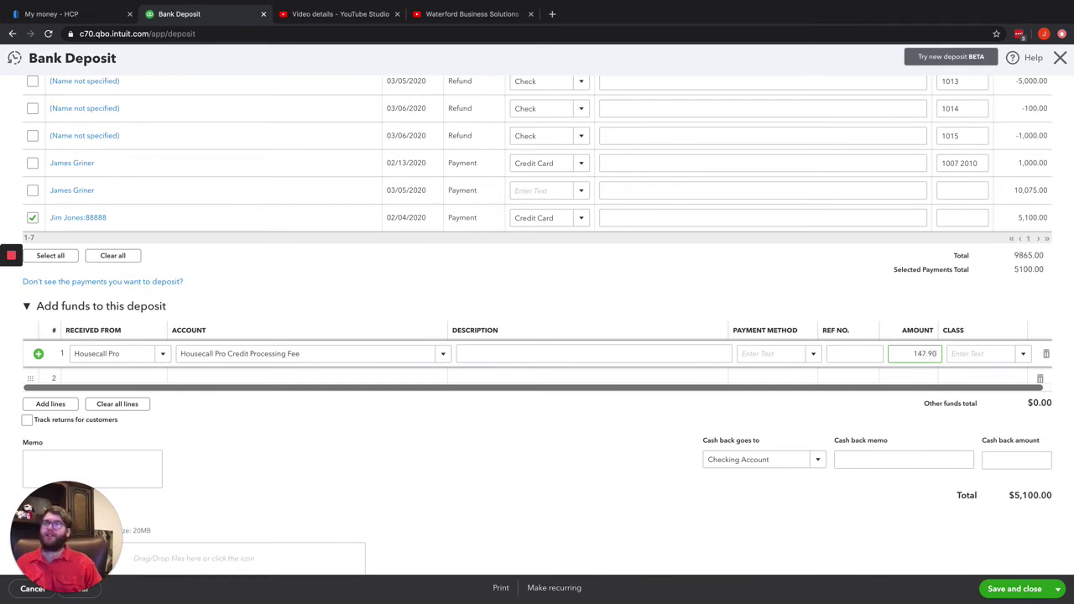
{"action": "left_click", "coordinate": [925, 522]}
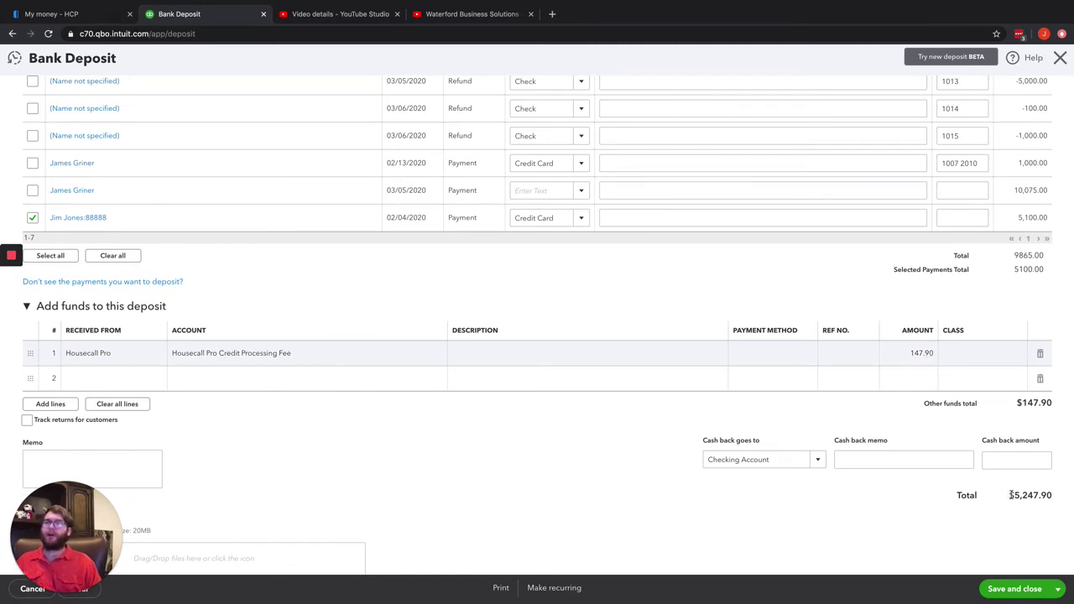
Make the processing fee line negative by setting its amount to -147.90
{"action": "left_click_drag", "start_coordinate": [1010, 495], "coordinate": [1051, 496]}
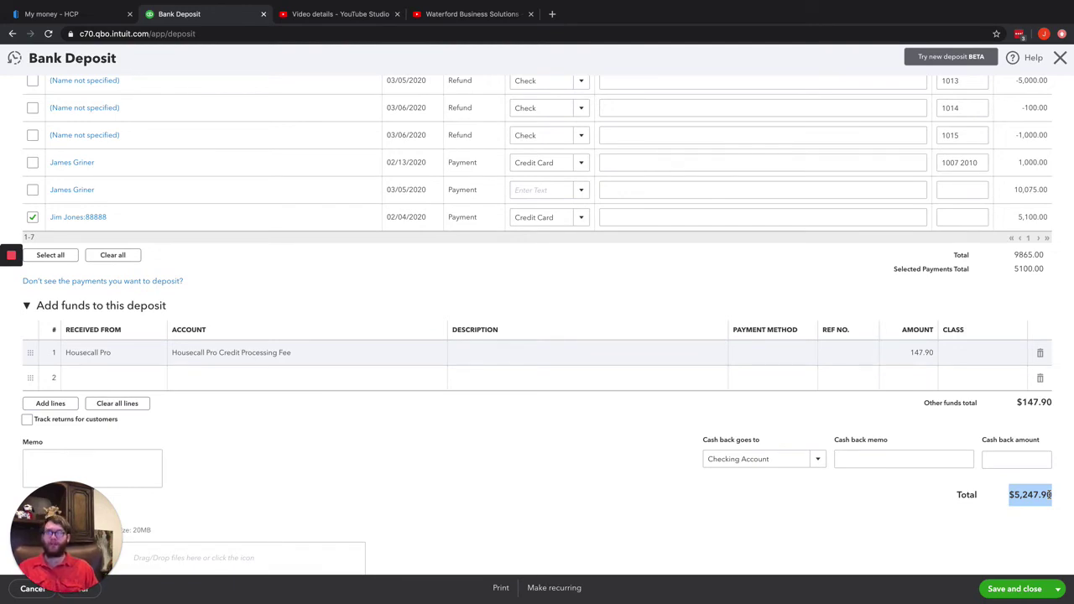
{"action": "left_click", "coordinate": [914, 355]}
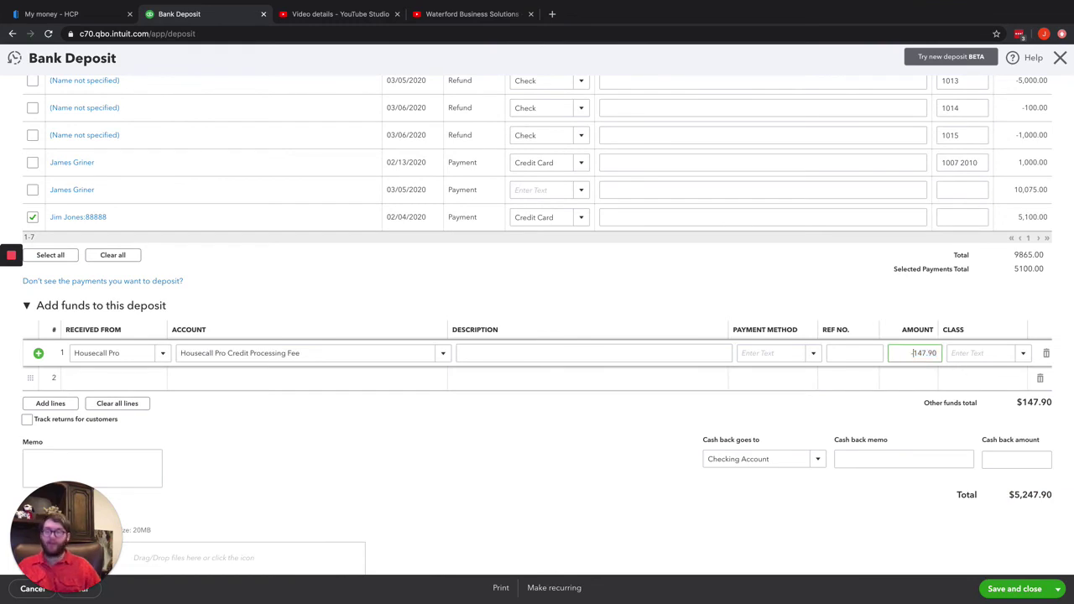
{"action": "type", "text": "-"}
{"action": "left_click", "coordinate": [936, 512]}
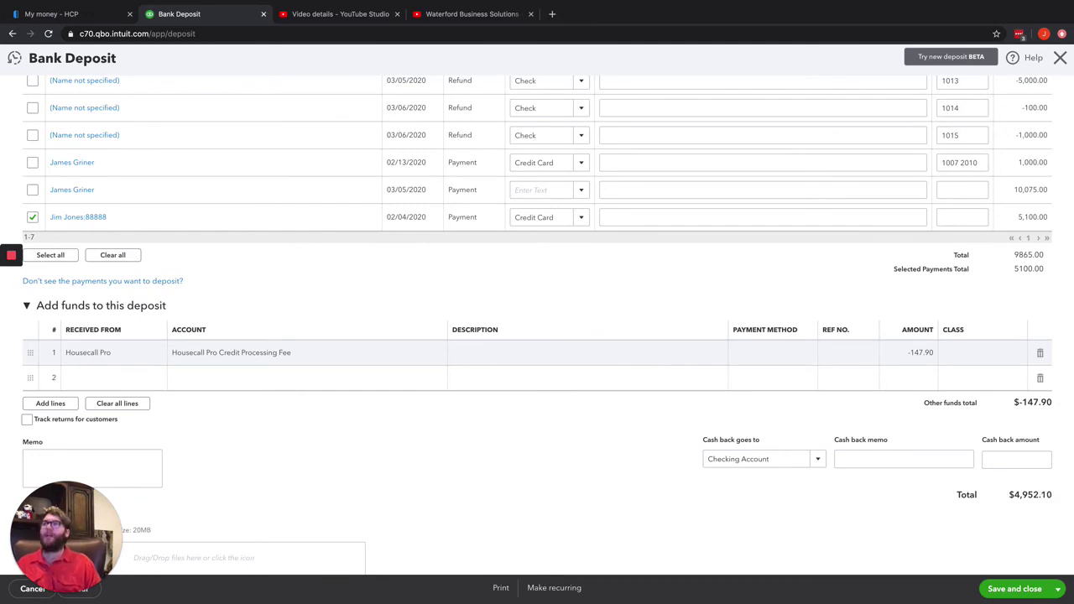
Compare the bank deposit's total with the payout total amount on Housecall Pro's My Money page, and review the deposit
{"action": "left_click", "coordinate": [88, 18]}
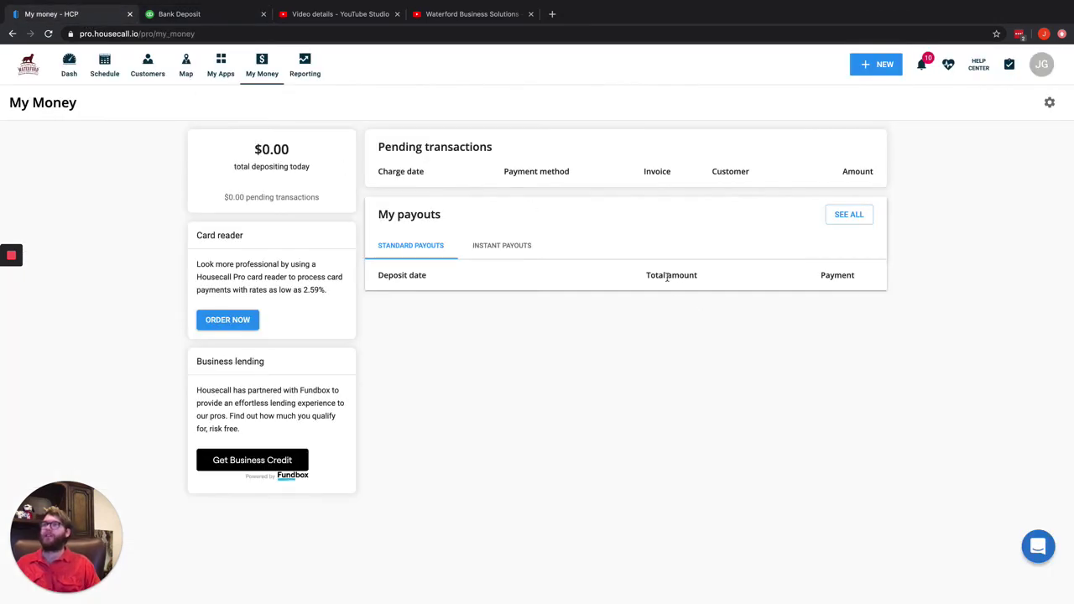
{"action": "left_click_drag", "start_coordinate": [647, 275], "coordinate": [618, 271]}
{"action": "left_click", "coordinate": [177, 14]}
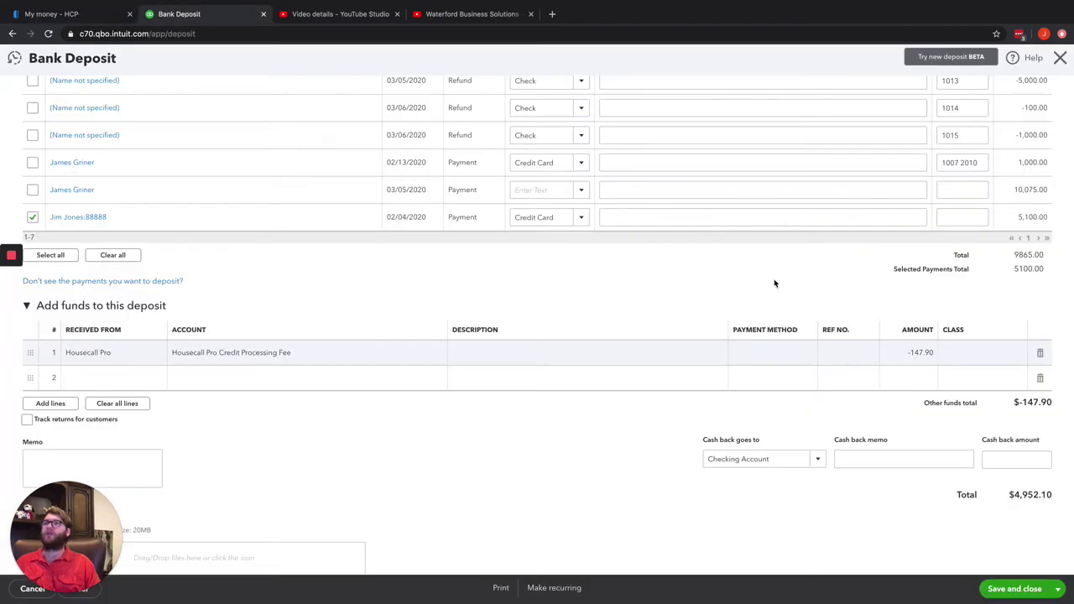
{"action": "left_click_drag", "start_coordinate": [1009, 496], "coordinate": [1052, 495]}
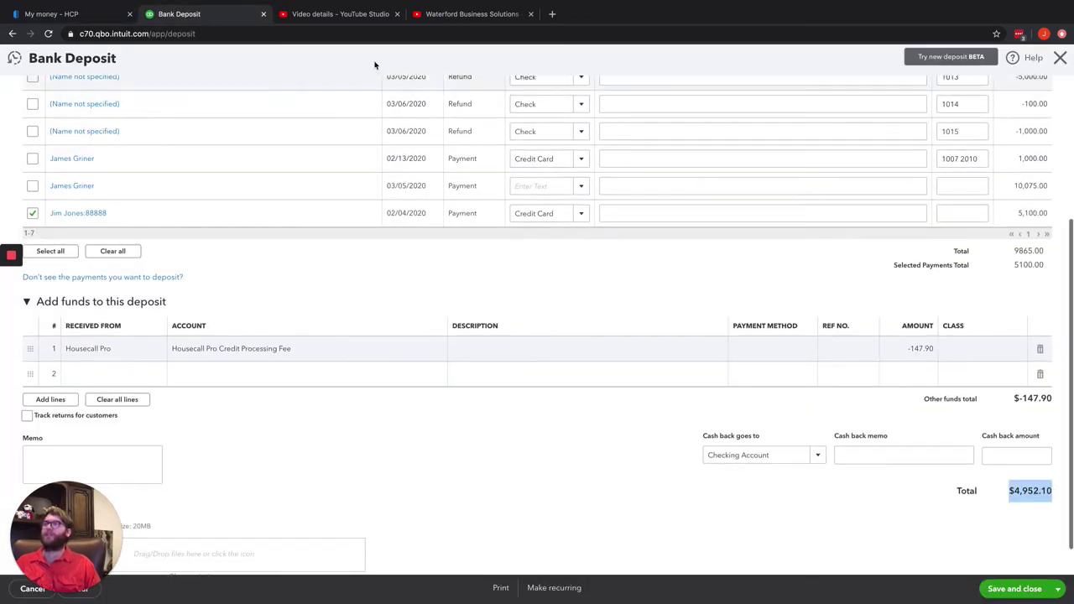
{"action": "left_click", "coordinate": [59, 13]}
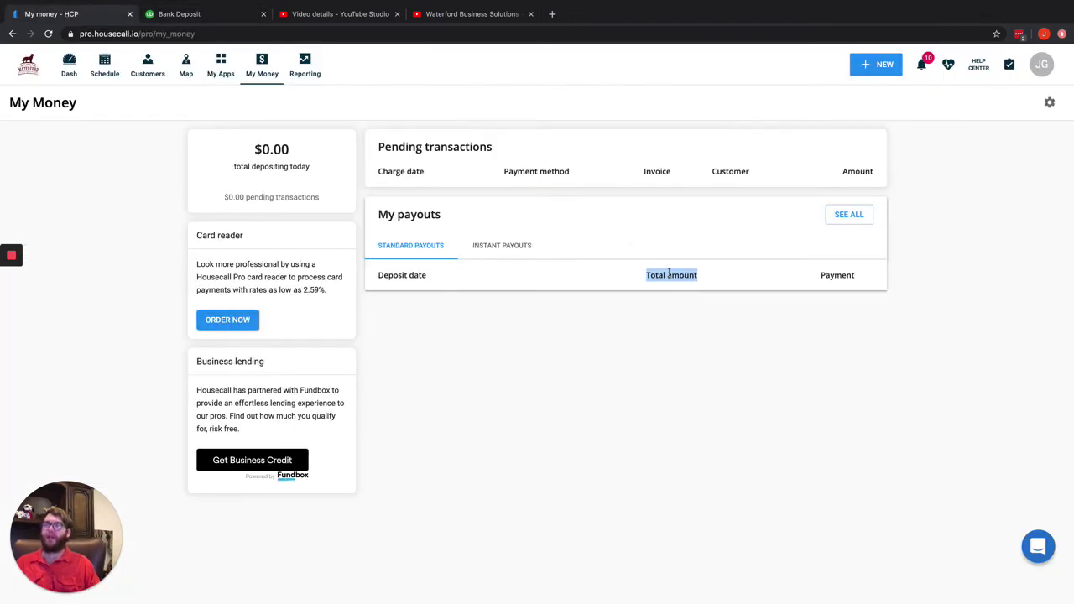
{"action": "left_click", "coordinate": [204, 15]}
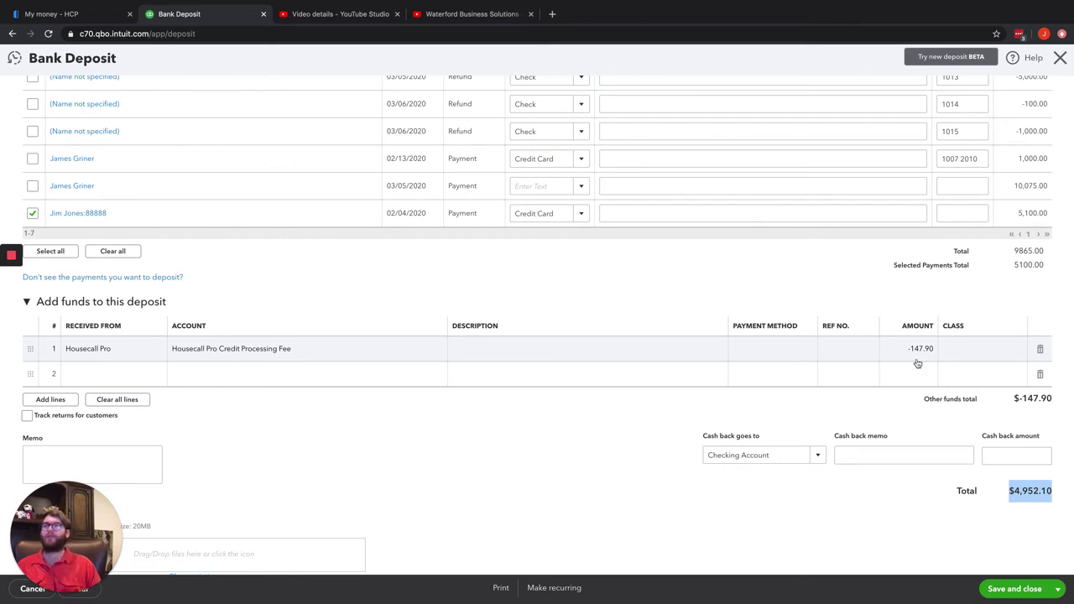
{"action": "scroll", "coordinate": [930, 362], "scroll_direction": "up", "scroll_amount": 5}
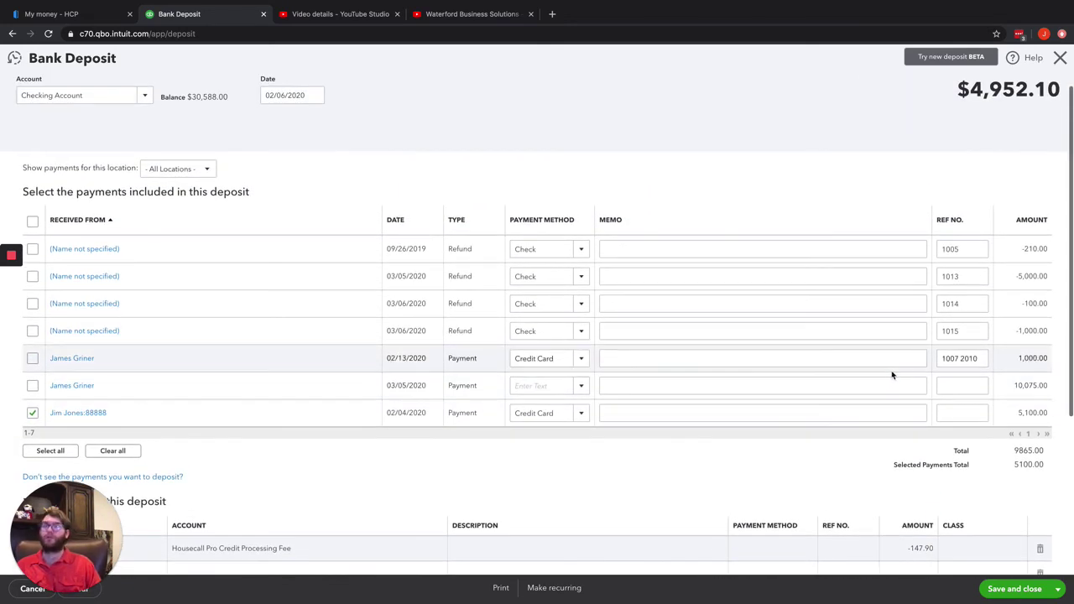